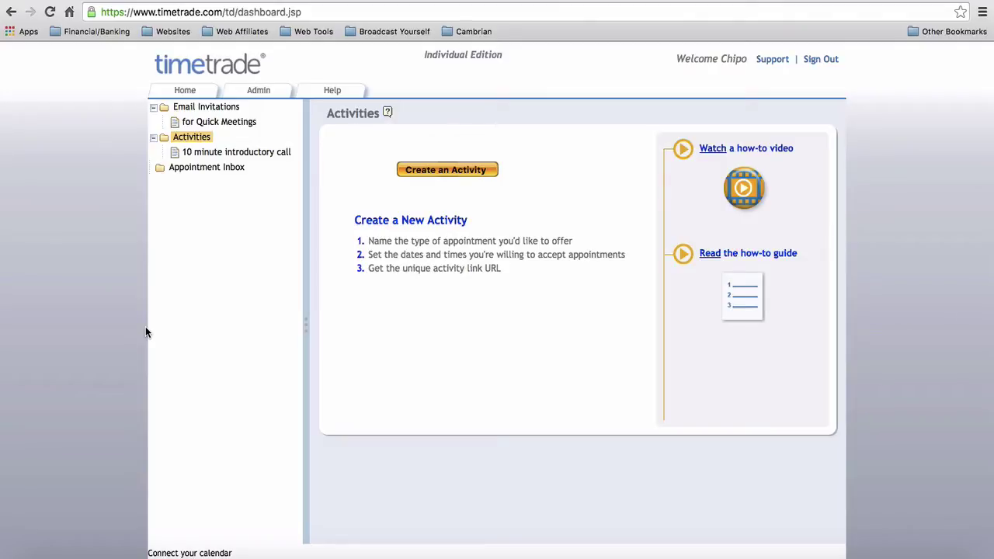
{"action": "left_click", "coordinate": [259, 90]}
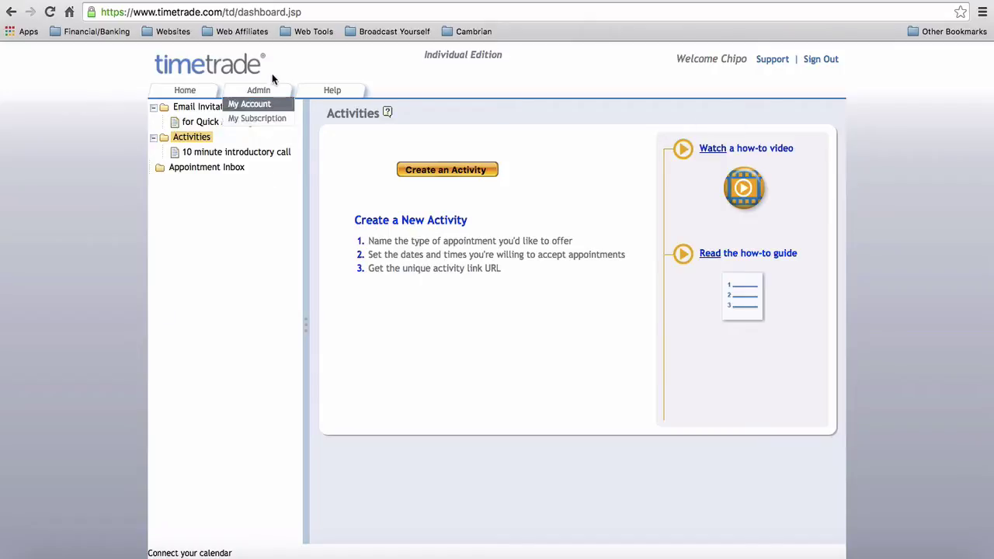
{"action": "left_click", "coordinate": [220, 13]}
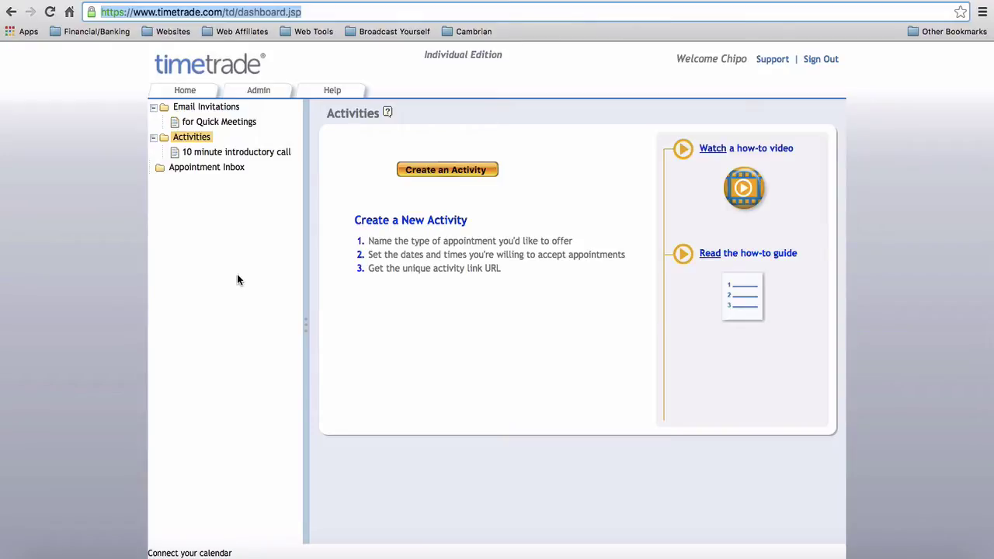
Examine the Human Resources broadcast email on the time-sensitive broadcast page, including its 10 minute call offer and appointment link.
{"action": "left_click", "coordinate": [512, 2]}
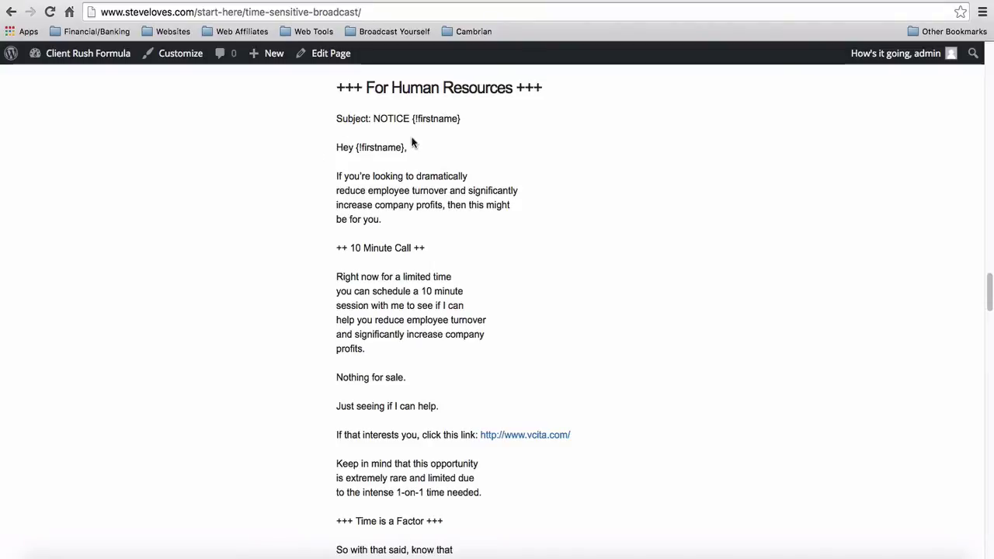
{"action": "left_click_drag", "start_coordinate": [517, 86], "coordinate": [354, 87]}
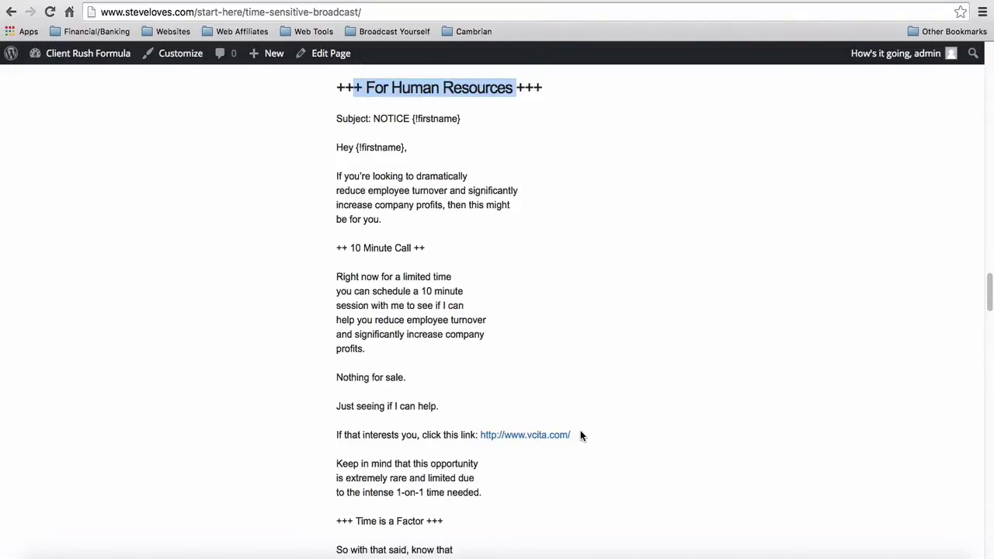
{"action": "left_click_drag", "start_coordinate": [580, 435], "coordinate": [481, 442]}
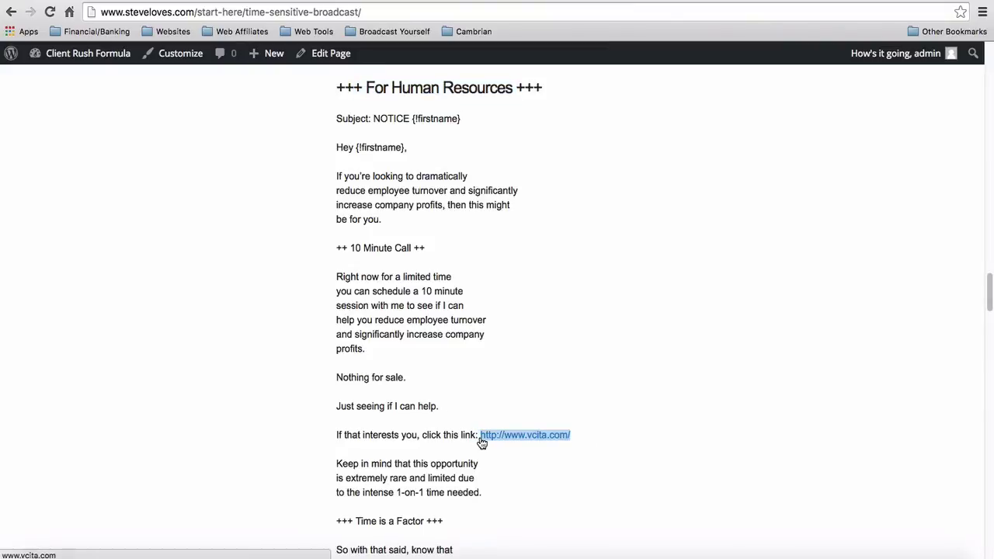
{"action": "scroll", "coordinate": [339, 368], "scroll_direction": "down", "scroll_amount": 1}
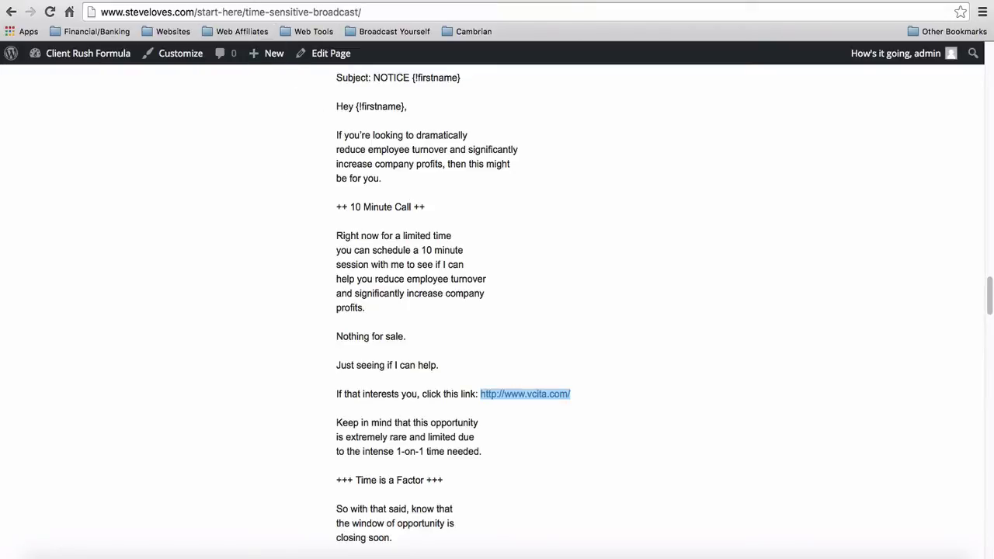
View the appointment times offered for June 6 on the TimeTrade booking page without choosing one.
{"action": "left_click", "coordinate": [262, 0]}
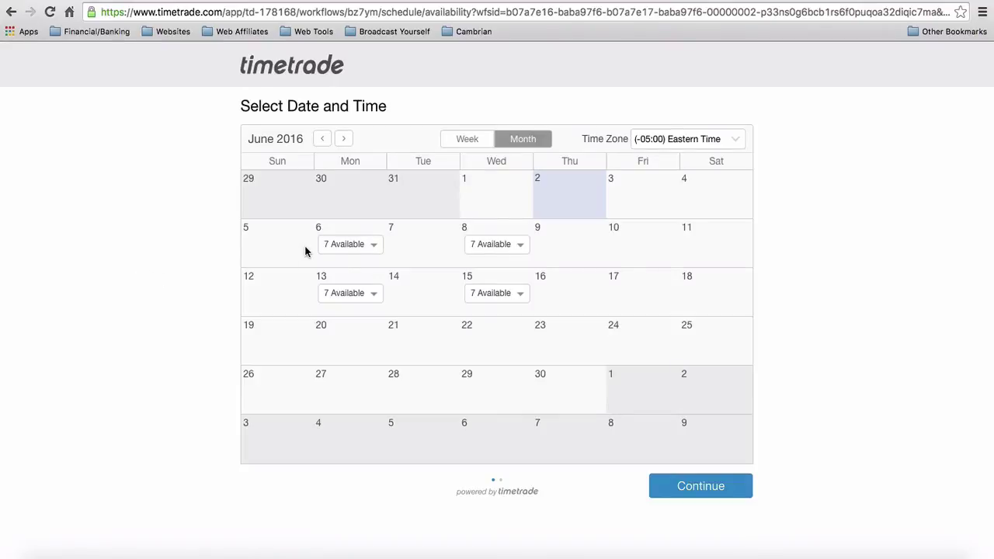
{"action": "left_click", "coordinate": [376, 245]}
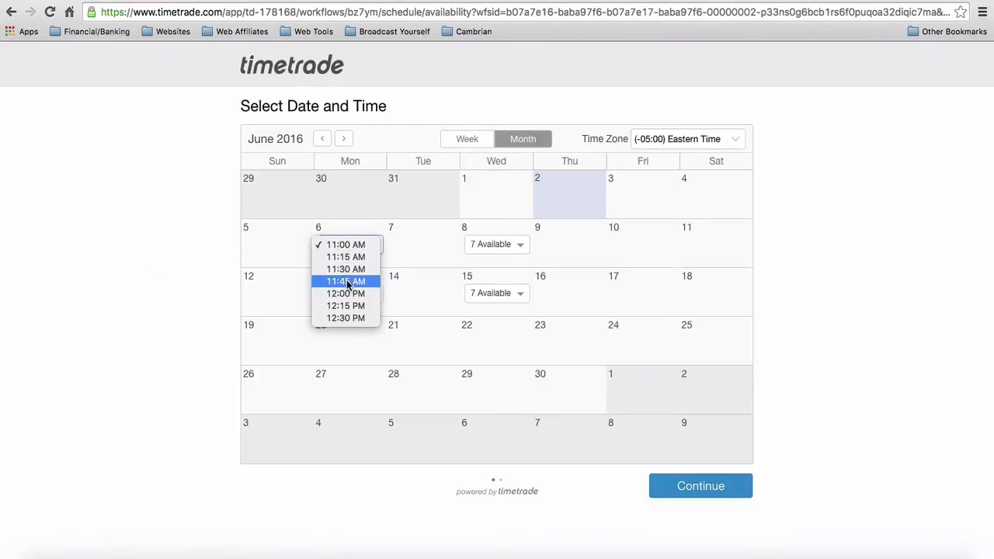
{"action": "left_click", "coordinate": [144, 271]}
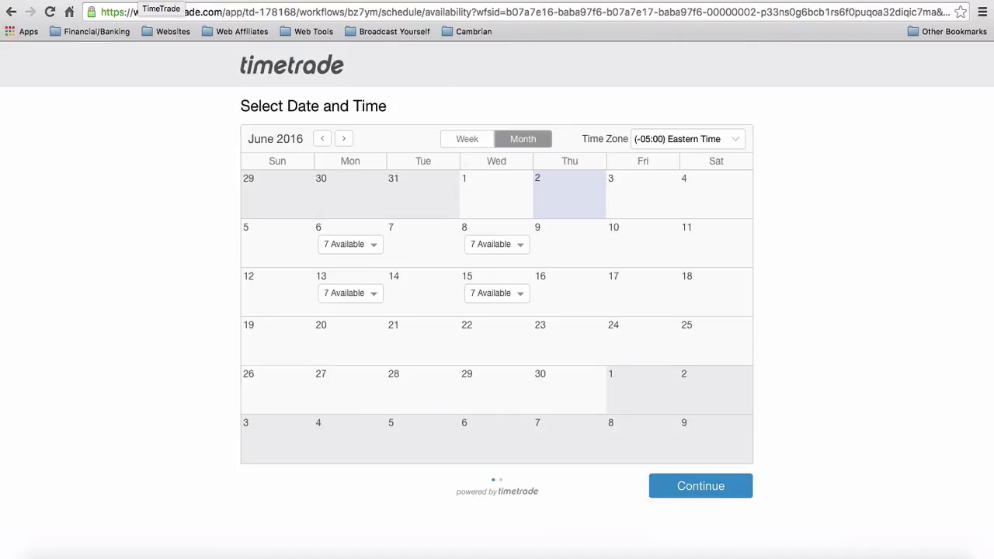
Return to the TimeTrade dashboard and open the details of the 10 minute introductory call activity for editing.
{"action": "left_click", "coordinate": [140, 1]}
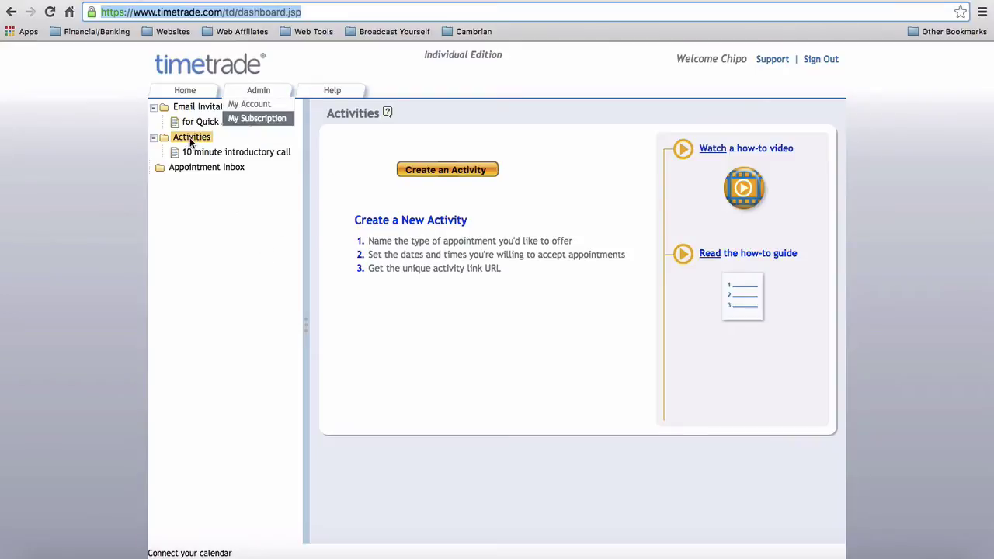
{"action": "left_click", "coordinate": [68, 181]}
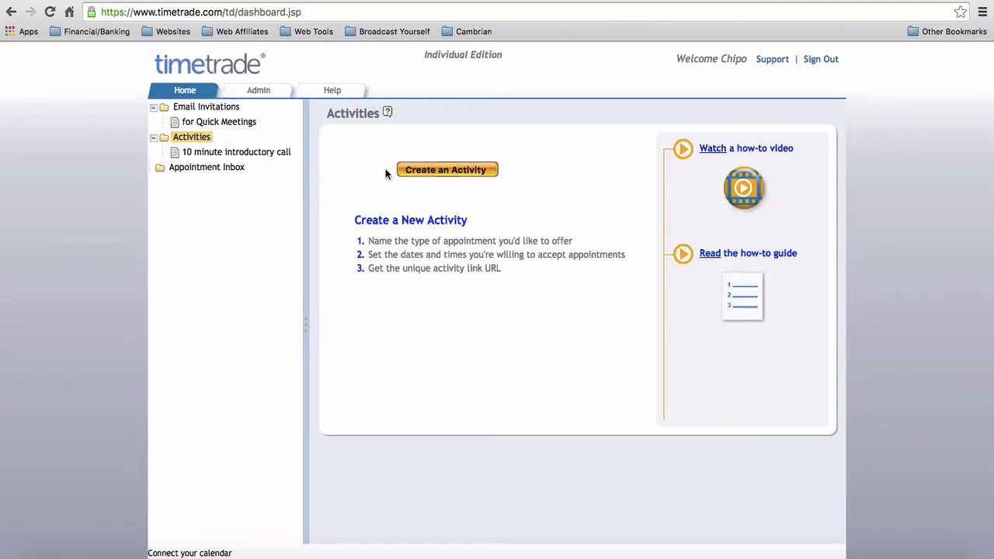
{"action": "left_click", "coordinate": [214, 153]}
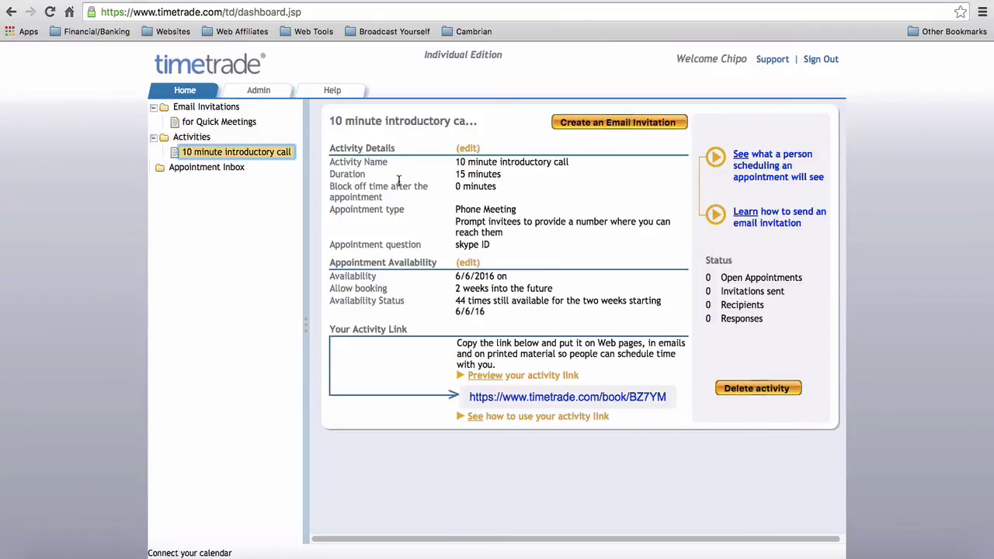
{"action": "left_click", "coordinate": [468, 149]}
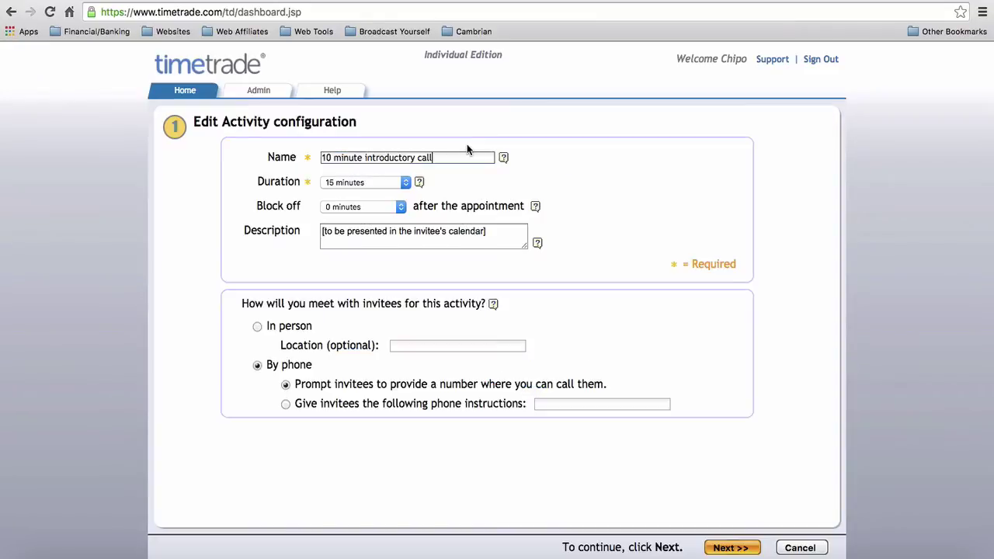
Review the activity's name and the option for meeting invitees by phone at a number they provide.
{"action": "left_click_drag", "start_coordinate": [440, 157], "coordinate": [319, 158]}
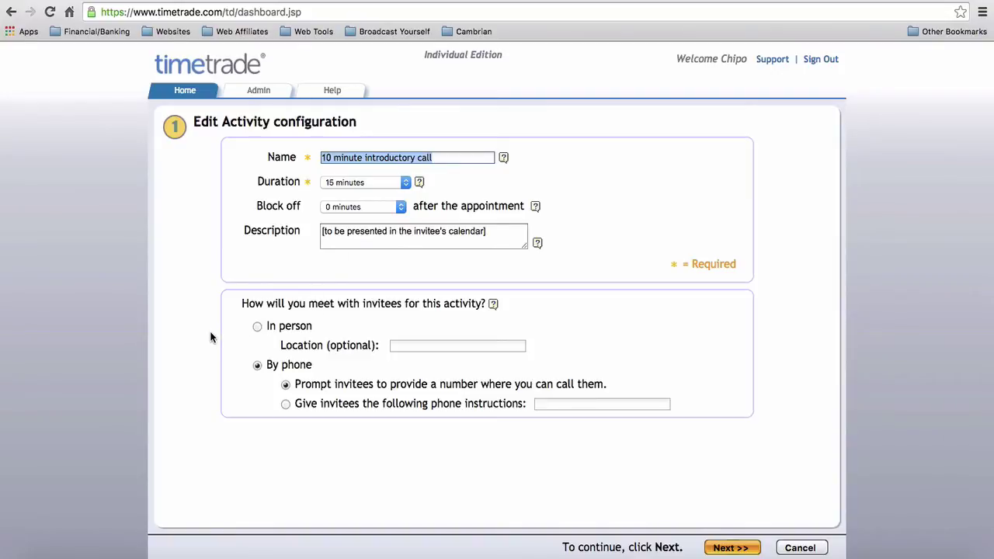
{"action": "left_click", "coordinate": [268, 118]}
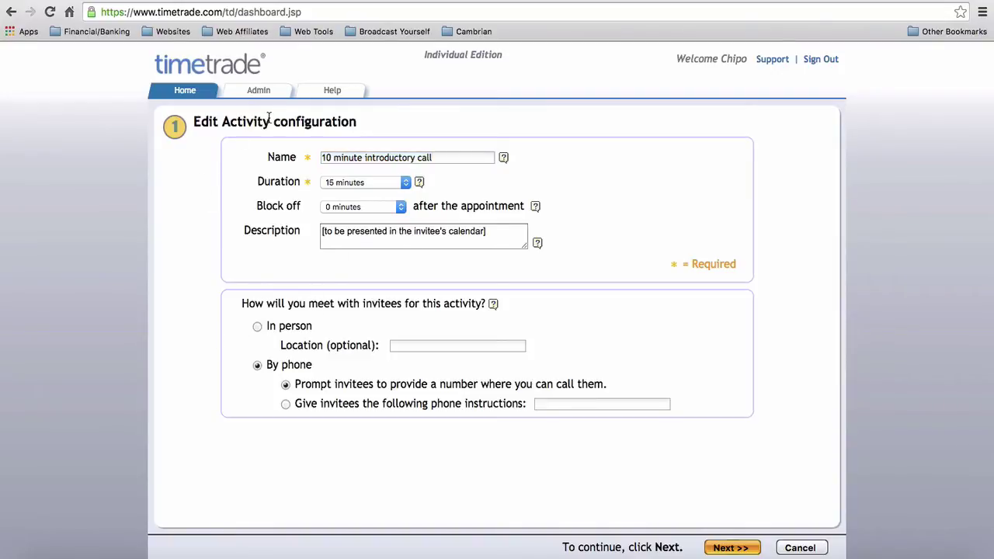
{"action": "left_click_drag", "start_coordinate": [269, 118], "coordinate": [192, 118]}
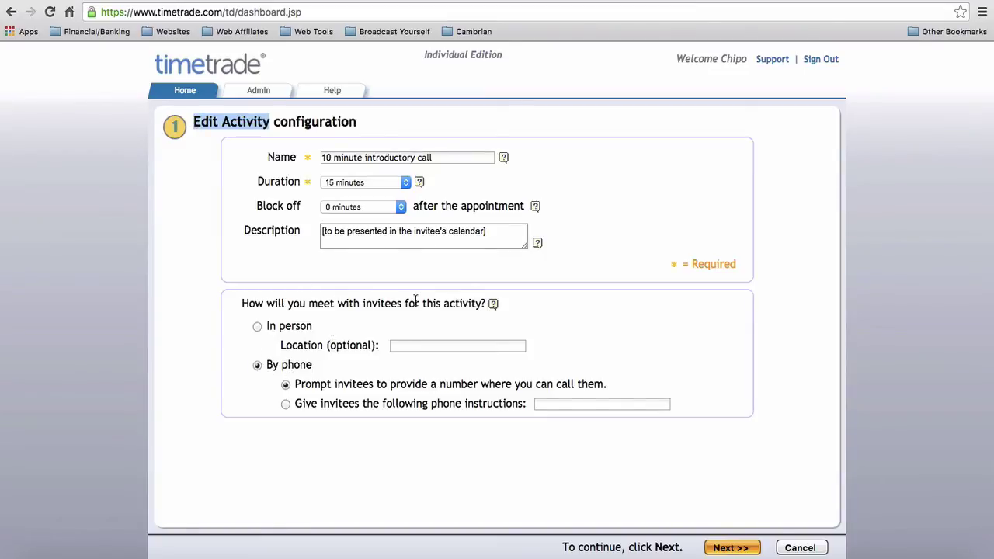
{"action": "left_click", "coordinate": [483, 302]}
{"action": "left_click_drag", "start_coordinate": [484, 302], "coordinate": [236, 302]}
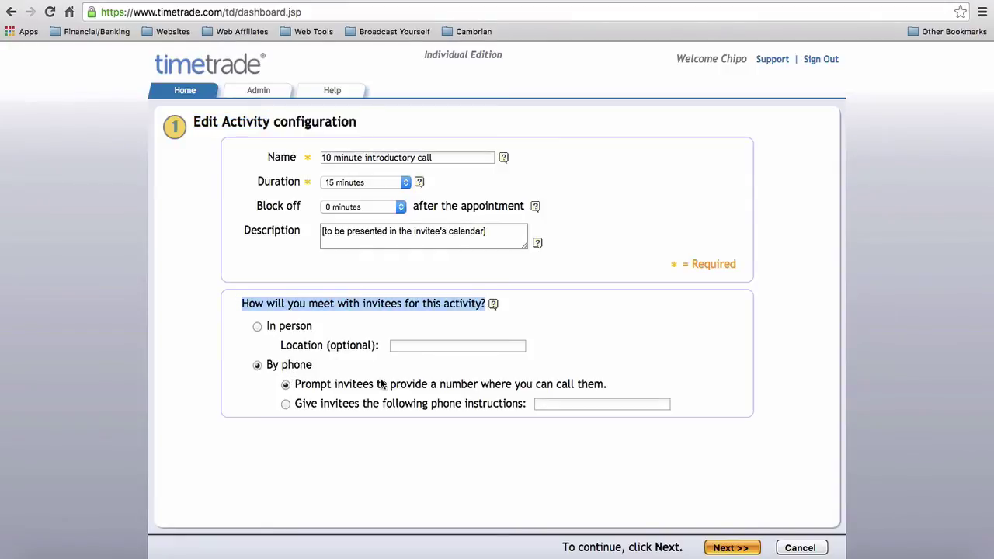
{"action": "left_click_drag", "start_coordinate": [619, 385], "coordinate": [353, 386]}
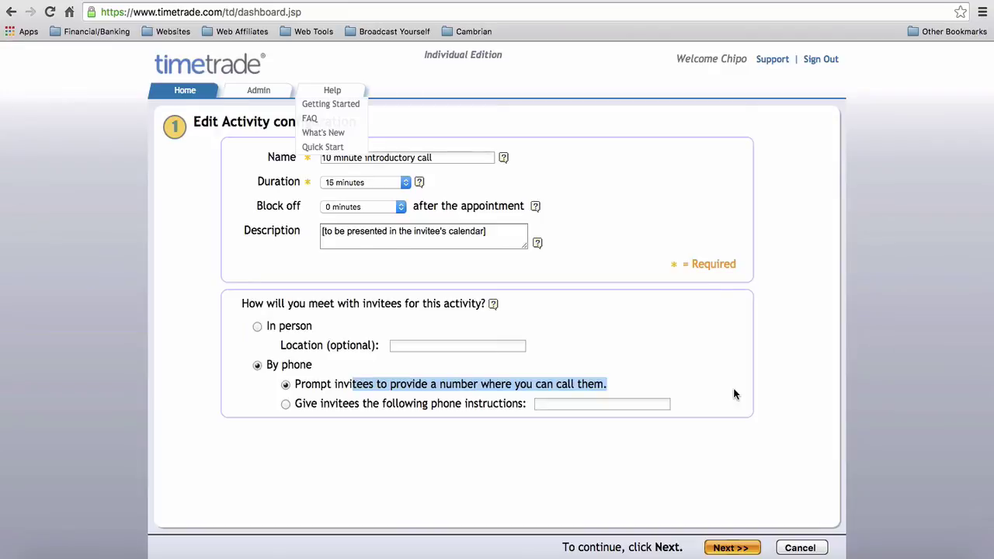
Proceed to the additional options, review the skype ID question for invitees, and finish the activity configuration.
{"action": "left_click", "coordinate": [729, 548]}
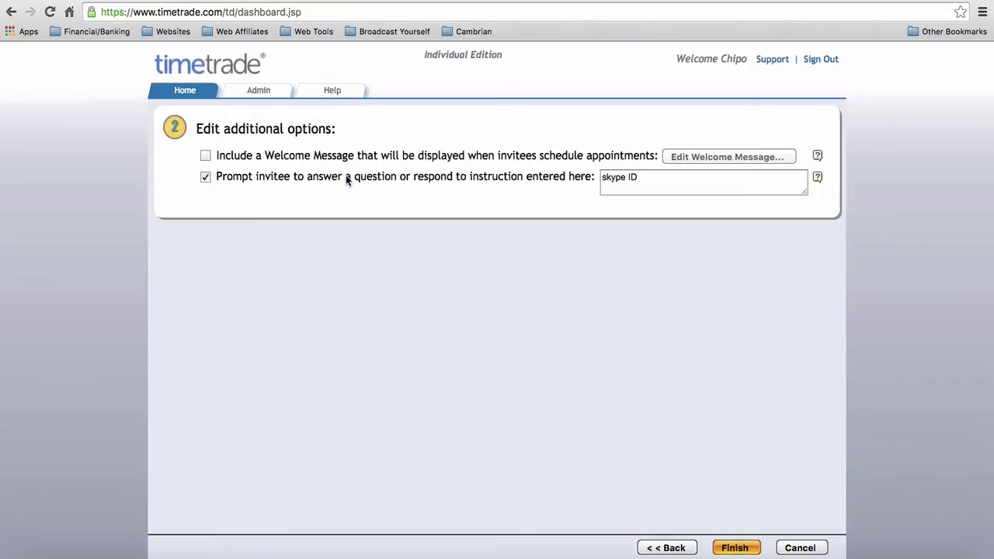
{"action": "left_click_drag", "start_coordinate": [592, 175], "coordinate": [219, 181]}
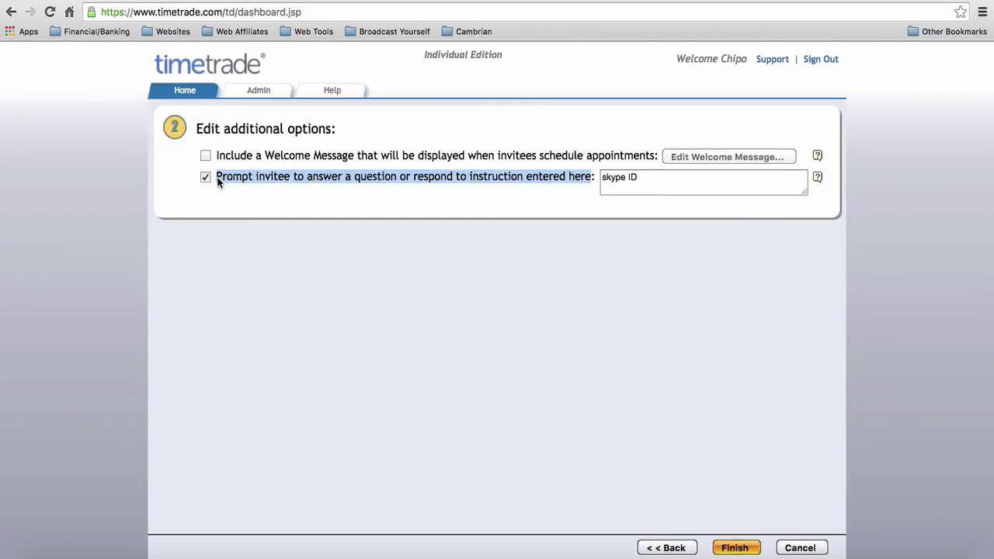
{"action": "left_click", "coordinate": [649, 176]}
{"action": "left_click_drag", "start_coordinate": [652, 176], "coordinate": [602, 177]}
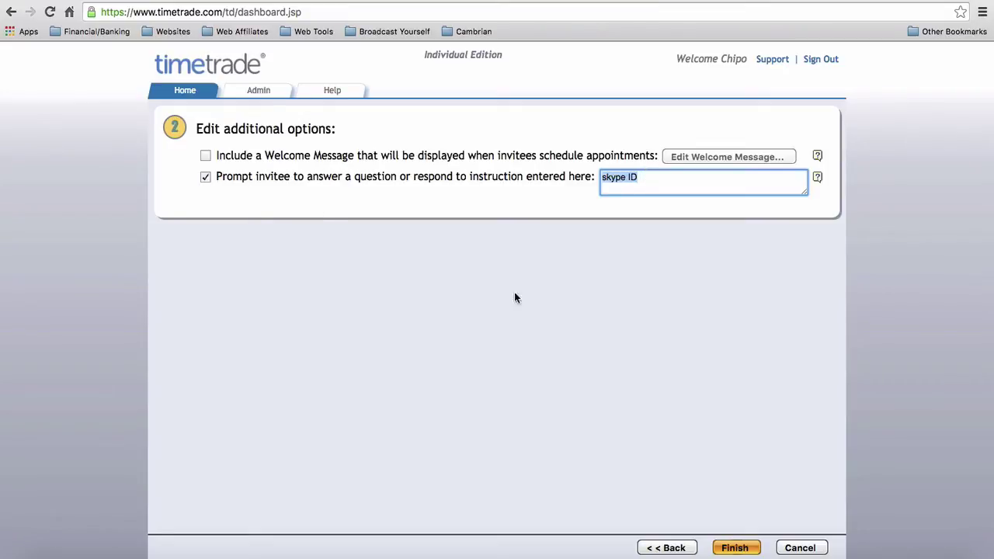
{"action": "left_click", "coordinate": [743, 543]}
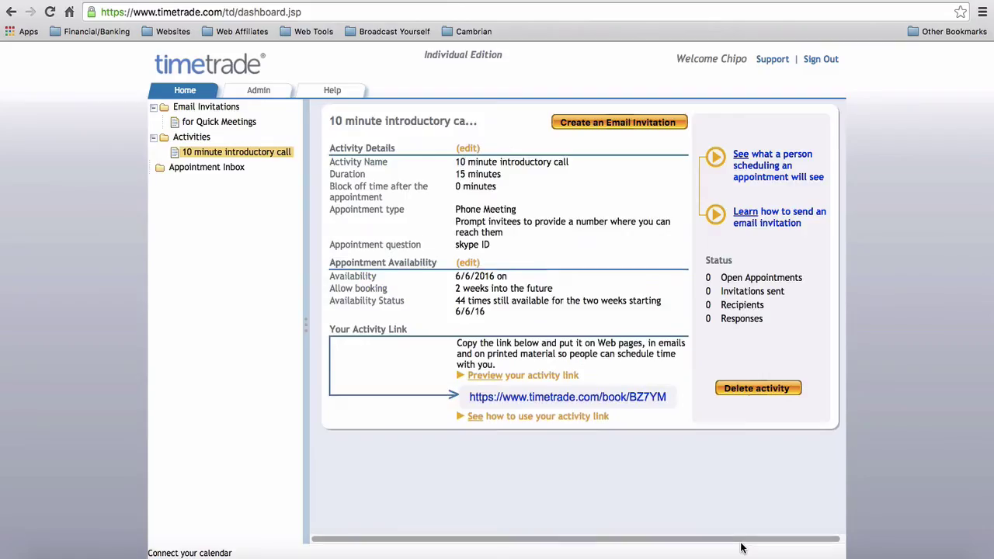
Edit the activity's appointment availability by adding a time window on Thursday 06/02/2016 from 9:30 to 10:30 am.
{"action": "left_click", "coordinate": [469, 264]}
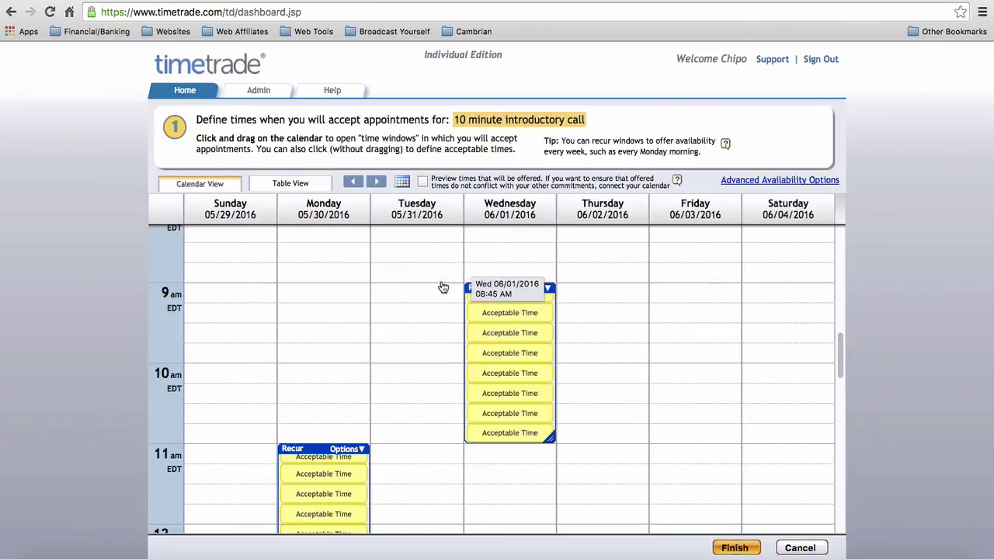
{"action": "scroll", "coordinate": [578, 361], "scroll_direction": "down", "scroll_amount": 1}
{"action": "scroll", "coordinate": [578, 360], "scroll_direction": "down", "scroll_amount": 3}
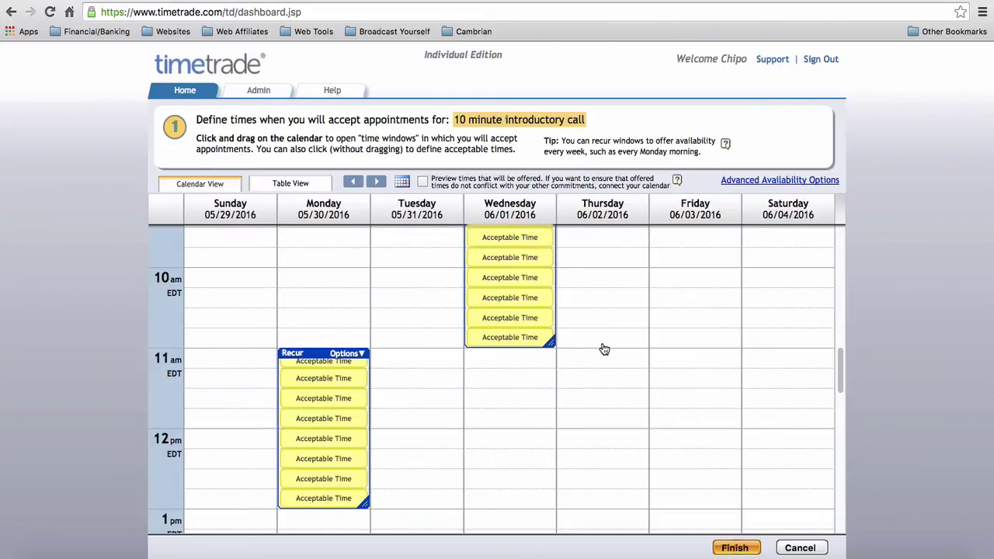
{"action": "scroll", "coordinate": [604, 349], "scroll_direction": "up", "scroll_amount": 2}
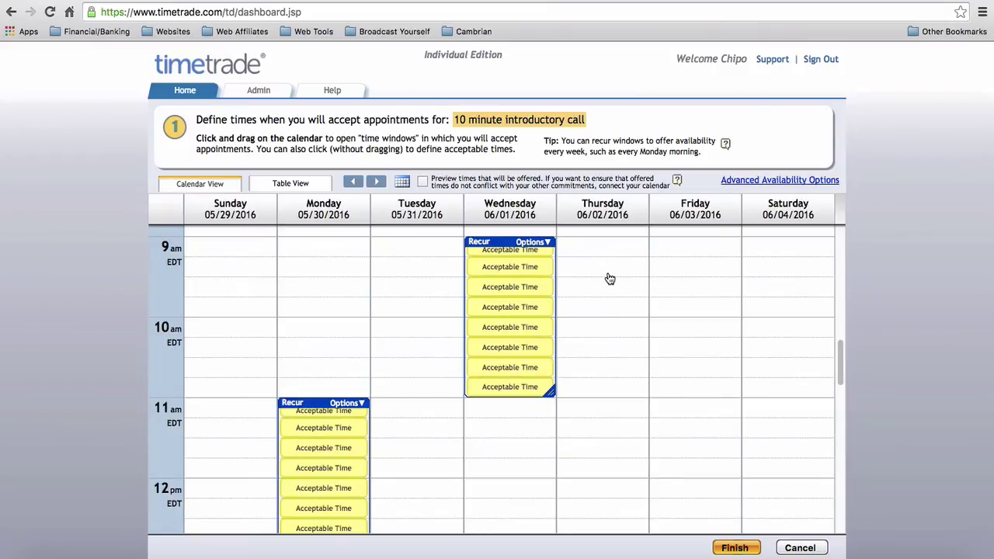
{"action": "left_click_drag", "start_coordinate": [612, 285], "coordinate": [607, 364]}
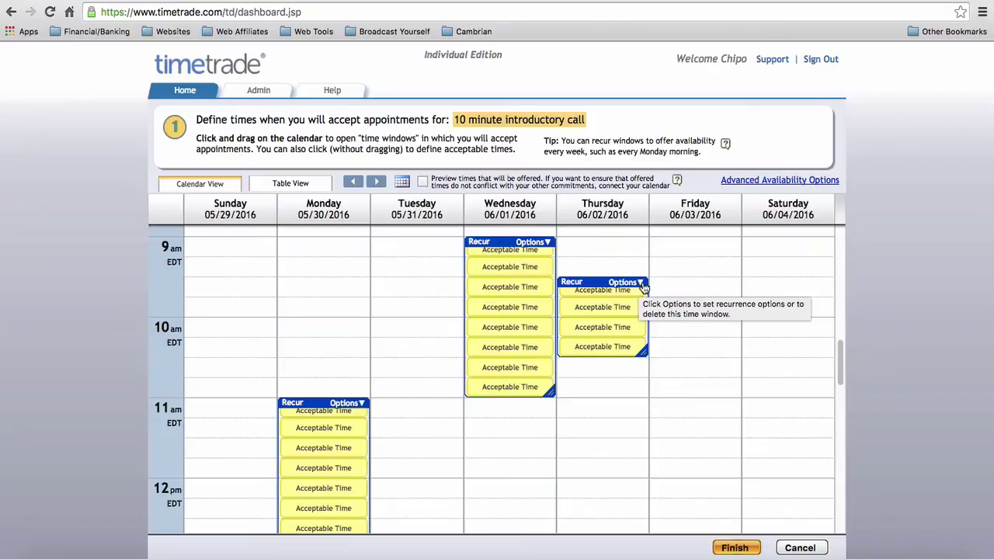
Review the advanced availability options without changing them and save the appointment availability.
{"action": "left_click", "coordinate": [759, 180]}
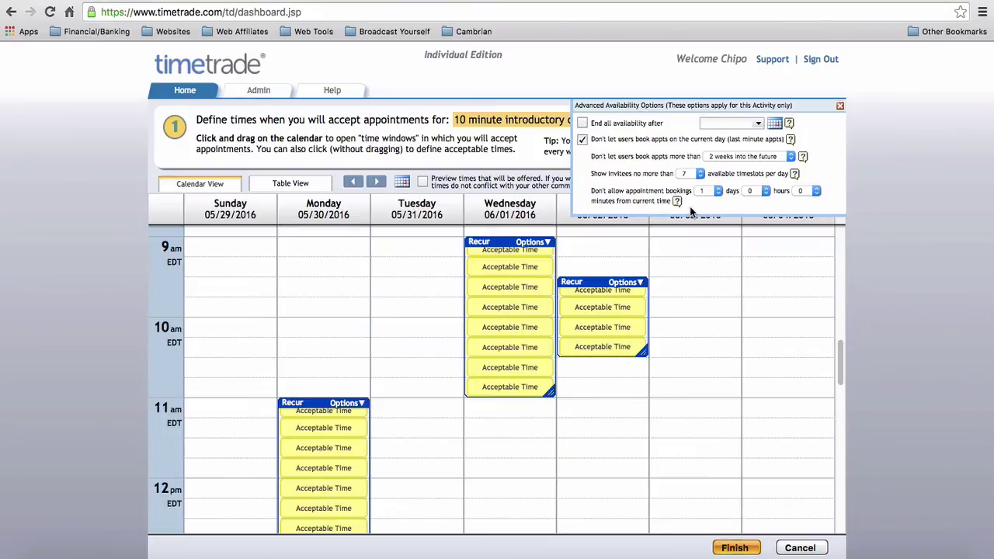
{"action": "left_click", "coordinate": [840, 106]}
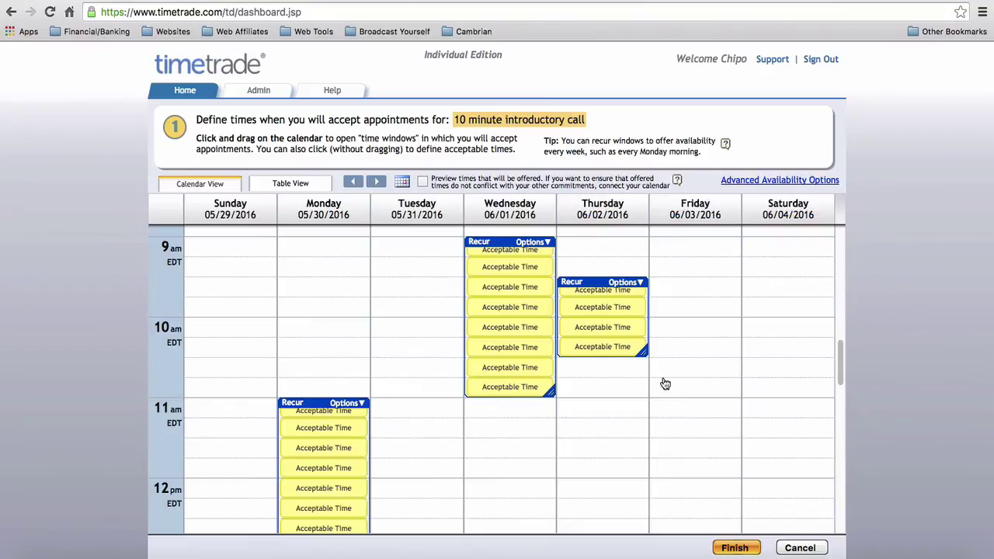
{"action": "left_click", "coordinate": [735, 548]}
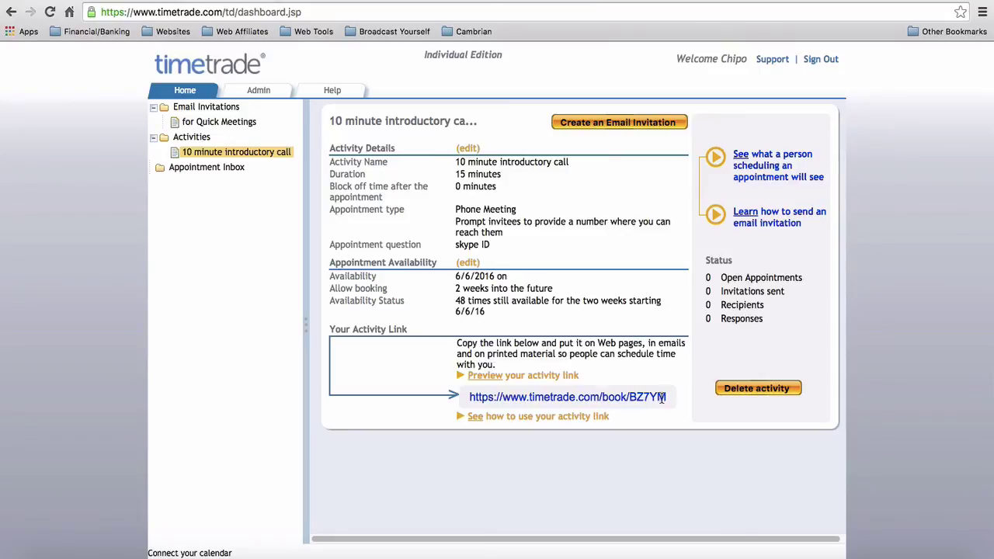
Select the activity's booking link and examine the place for an appointment link in the Human Resources broadcast email.
{"action": "left_click_drag", "start_coordinate": [669, 397], "coordinate": [469, 402]}
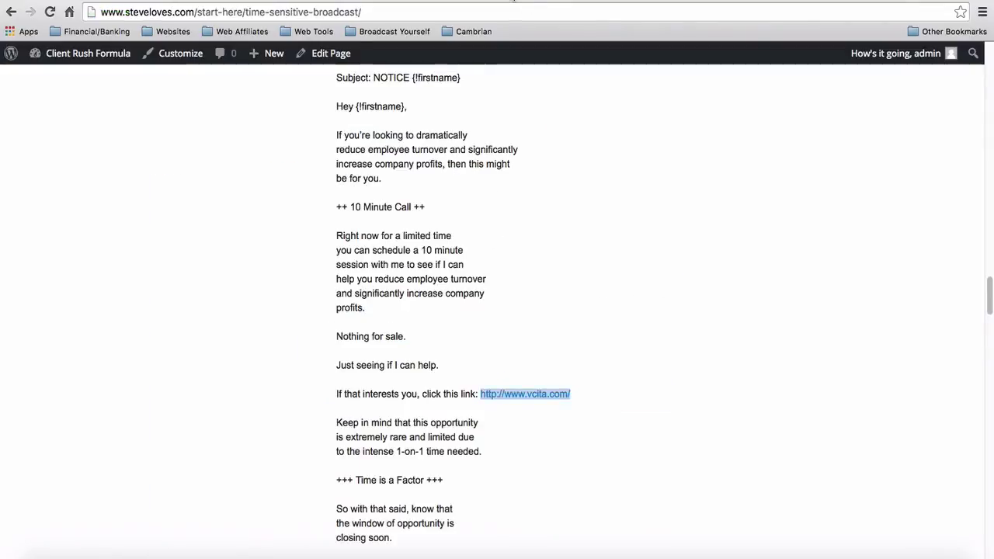
{"action": "scroll", "coordinate": [523, 291], "scroll_direction": "up", "scroll_amount": 3}
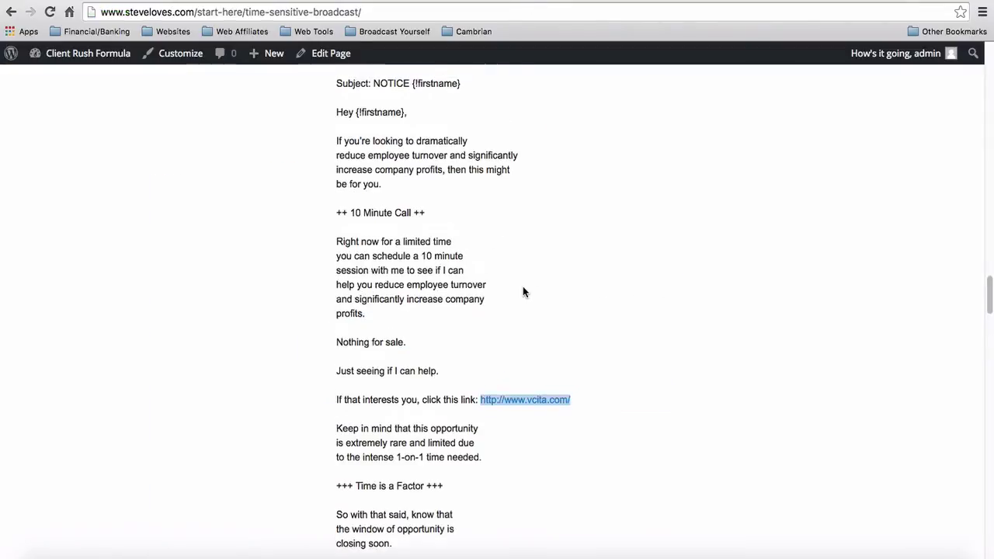
{"action": "scroll", "coordinate": [523, 290], "scroll_direction": "down", "scroll_amount": 1}
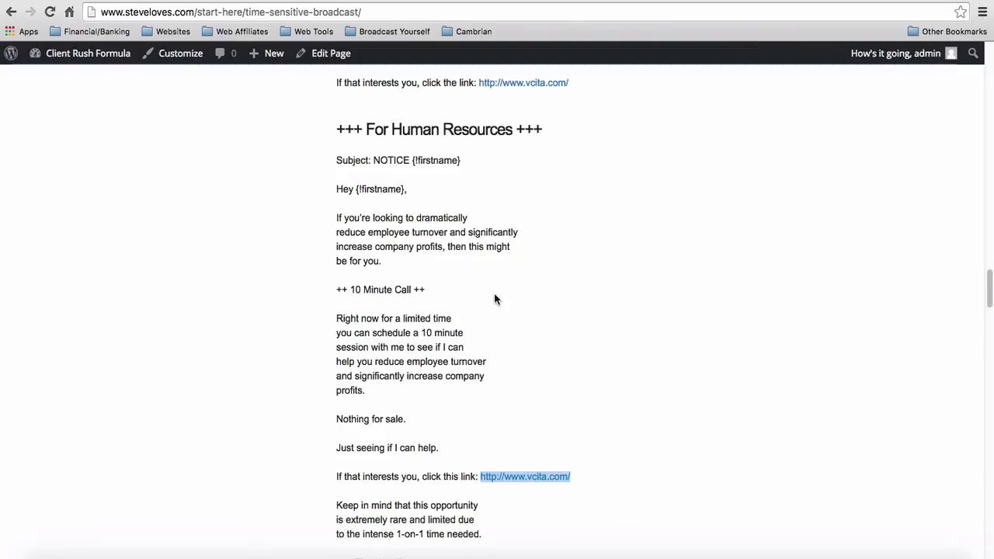
{"action": "scroll", "coordinate": [508, 311], "scroll_direction": "down", "scroll_amount": 1}
{"action": "scroll", "coordinate": [509, 311], "scroll_direction": "down", "scroll_amount": 1}
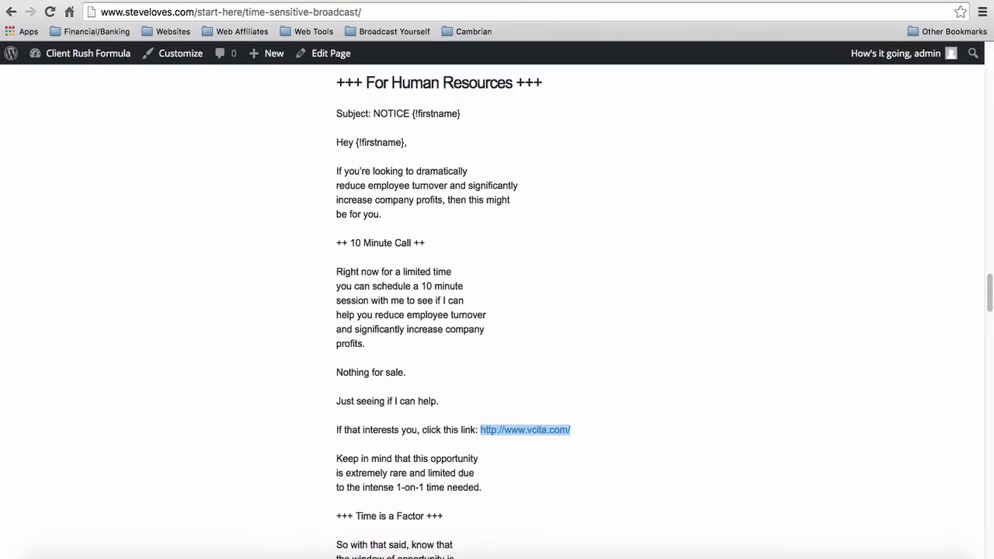
Revisit the activity link on the dashboard and view the June 2016 calendar on the booking page.
{"action": "left_click", "coordinate": [156, 3]}
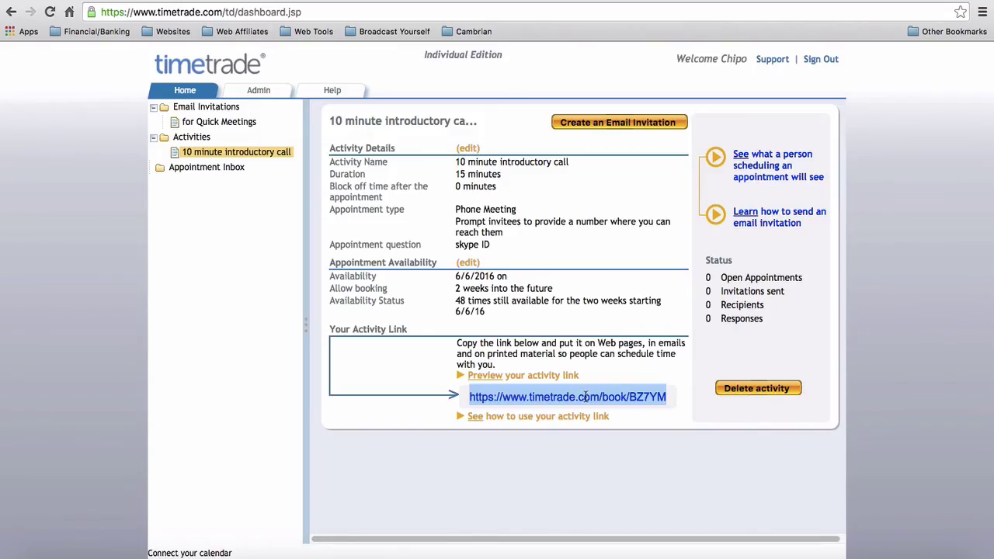
{"action": "left_click", "coordinate": [264, 2]}
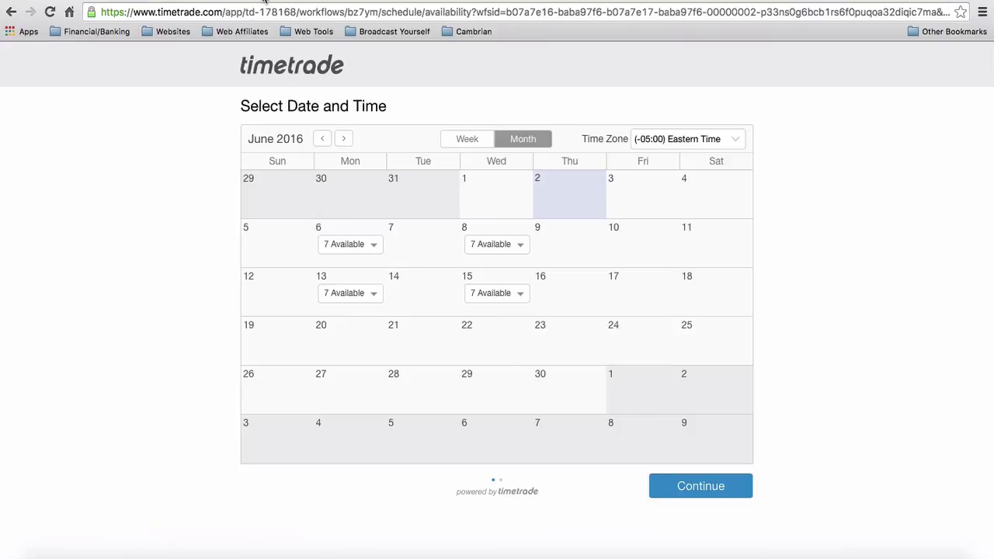
Choose the 11:15 AM slot on Monday, June 6, and continue to the attendee information form.
{"action": "left_click", "coordinate": [371, 247]}
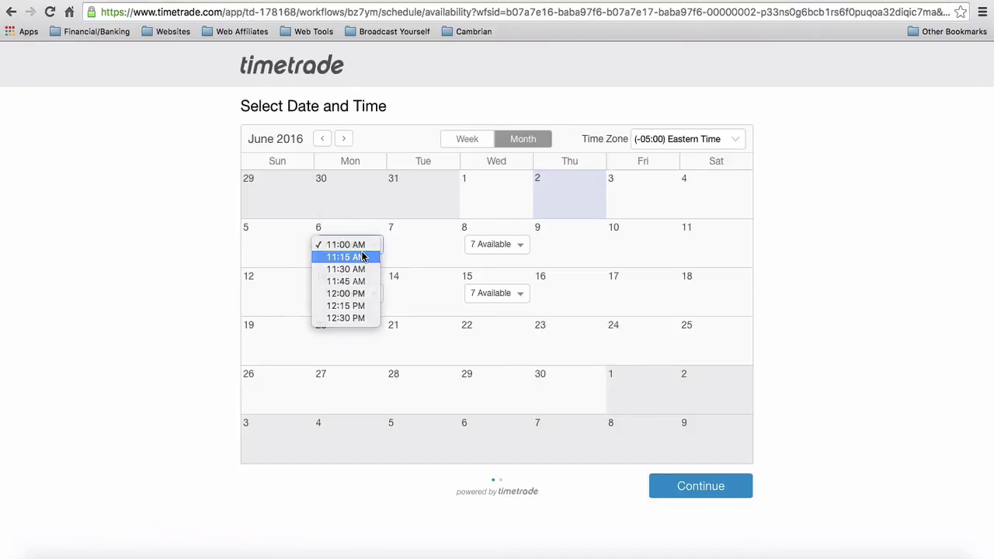
{"action": "left_click", "coordinate": [364, 257]}
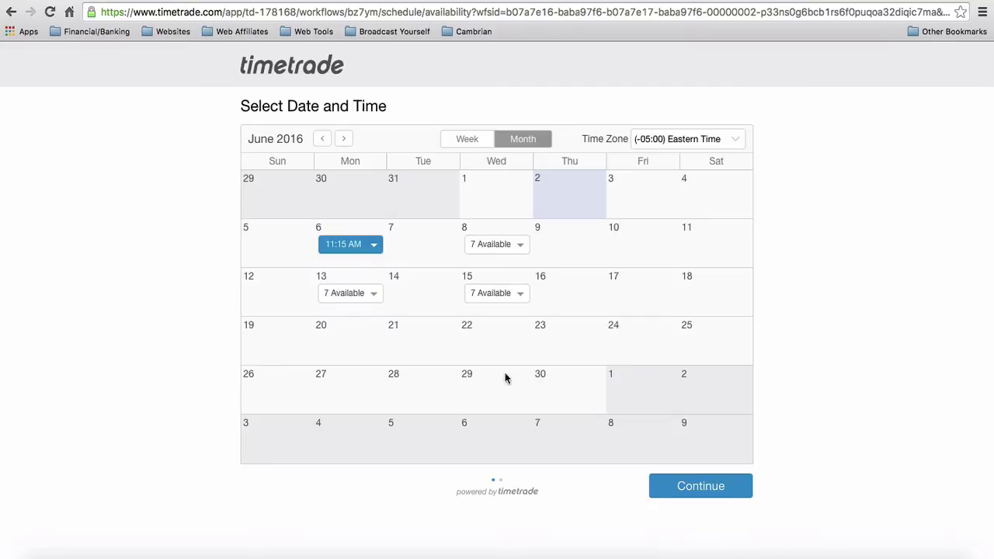
{"action": "left_click", "coordinate": [698, 486]}
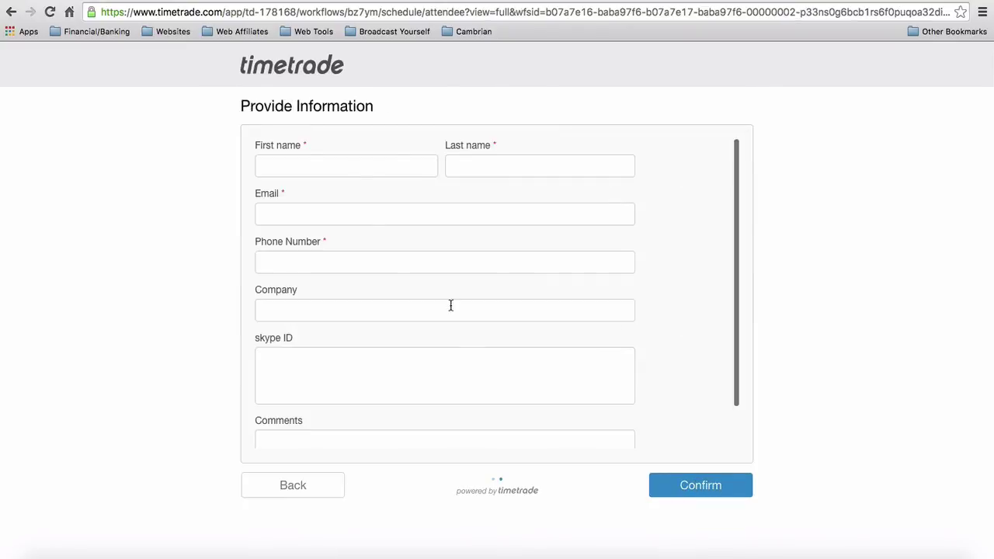
Examine the attendee form's first name, last name, email, phone number and skype ID fields without filling them in.
{"action": "left_click", "coordinate": [318, 162]}
{"action": "left_click", "coordinate": [476, 170]}
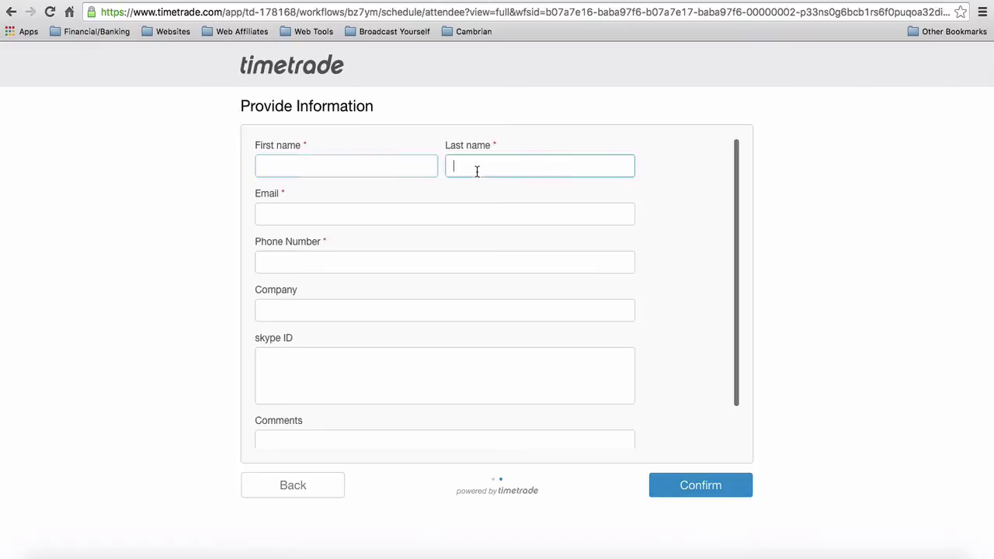
{"action": "left_click", "coordinate": [347, 216]}
{"action": "left_click", "coordinate": [298, 265]}
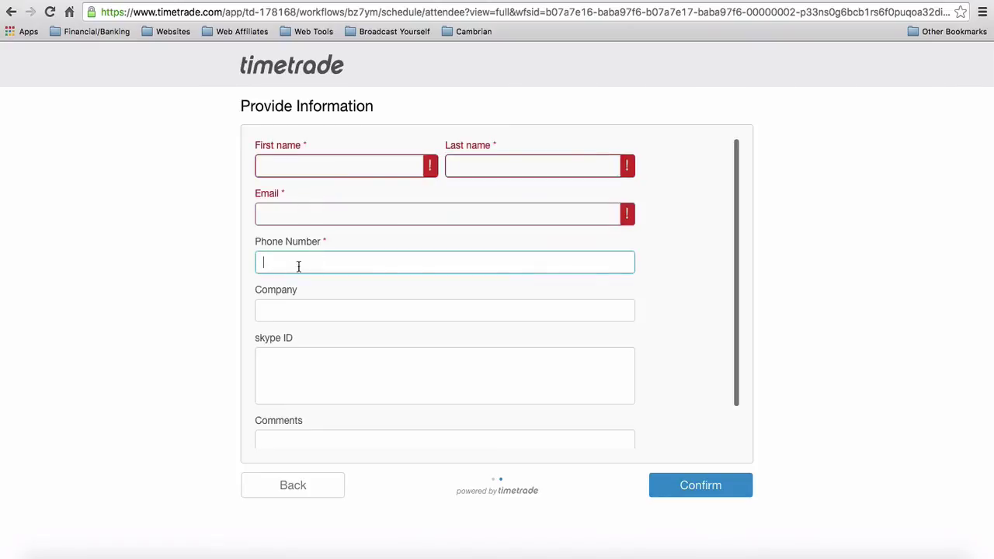
{"action": "left_click", "coordinate": [286, 355]}
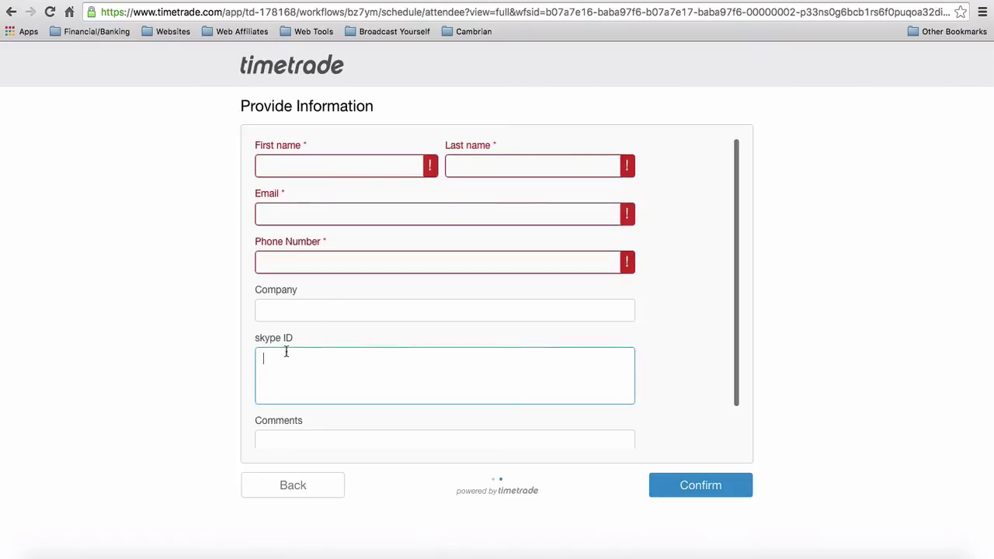